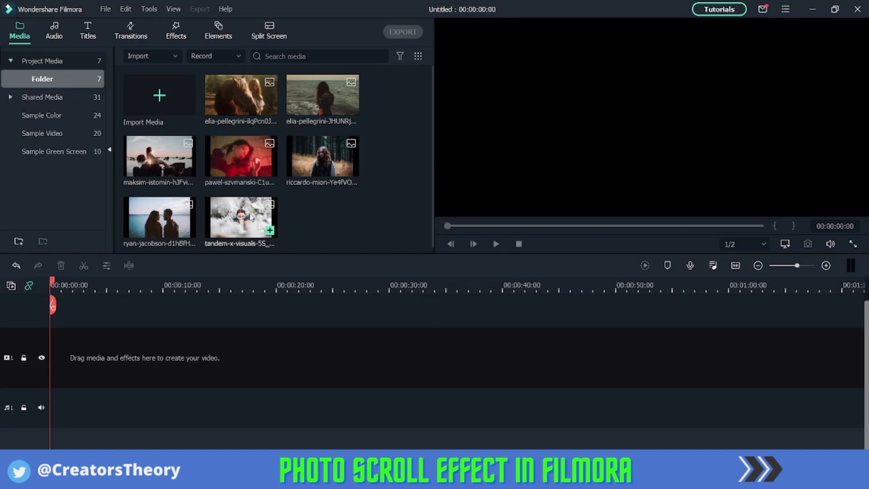
# Step: Place the two-panel side-by-side split-screen template at the start of track 1 and open it
pyautogui.click(272, 35)
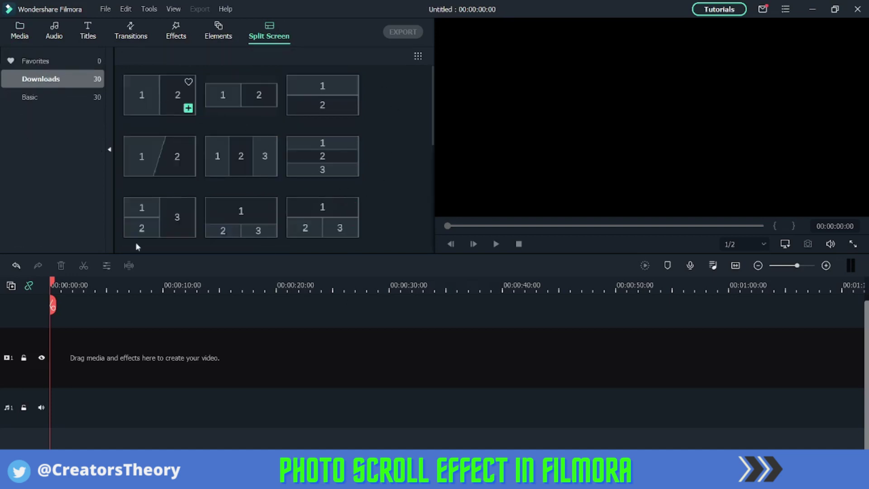
pyautogui.moveTo(101, 347); pyautogui.dragTo(59, 358)
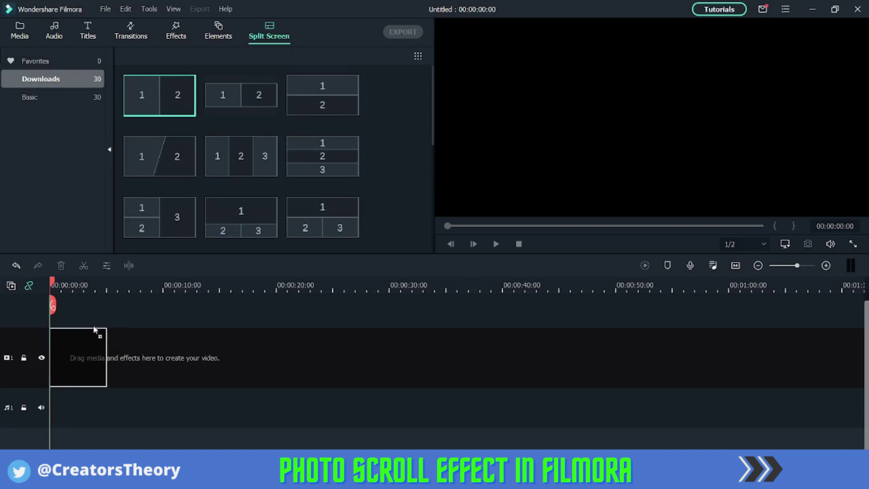
pyautogui.doubleClick(86, 339)
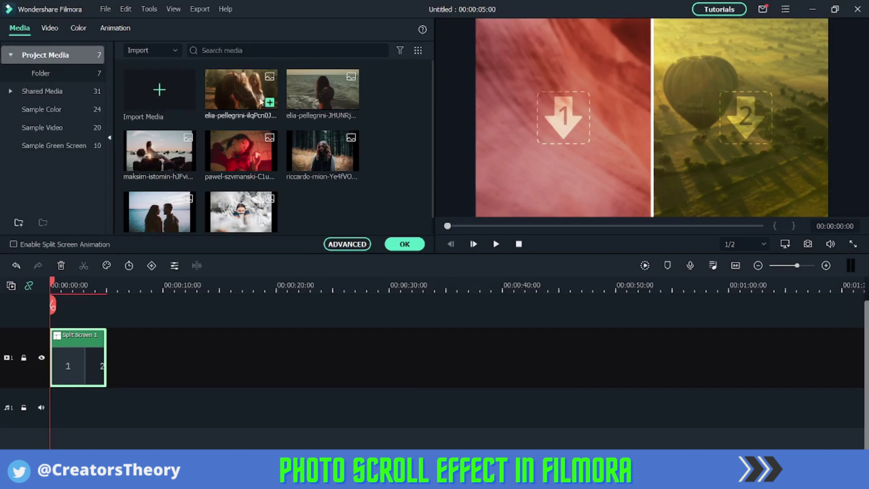
# Step: Drop the horse photo into the first panel, then enlarge and reposition it
pyautogui.moveTo(246, 97); pyautogui.dragTo(444, 137)
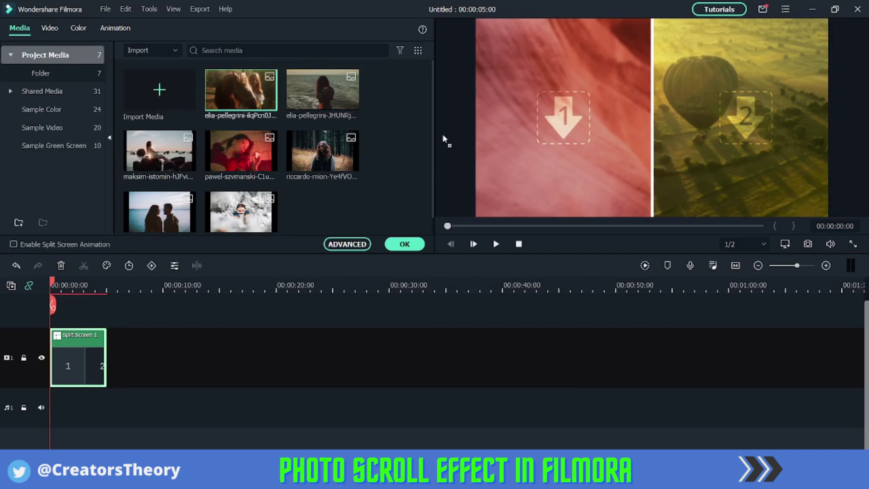
pyautogui.moveTo(505, 133); pyautogui.dragTo(541, 121)
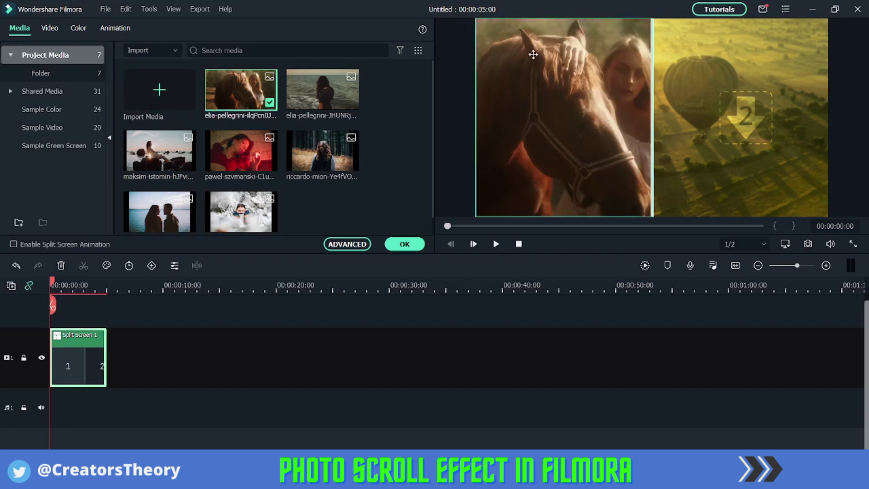
pyautogui.moveTo(571, 111)
pyautogui.moveTo(571, 111); pyautogui.dragTo(547, 107)
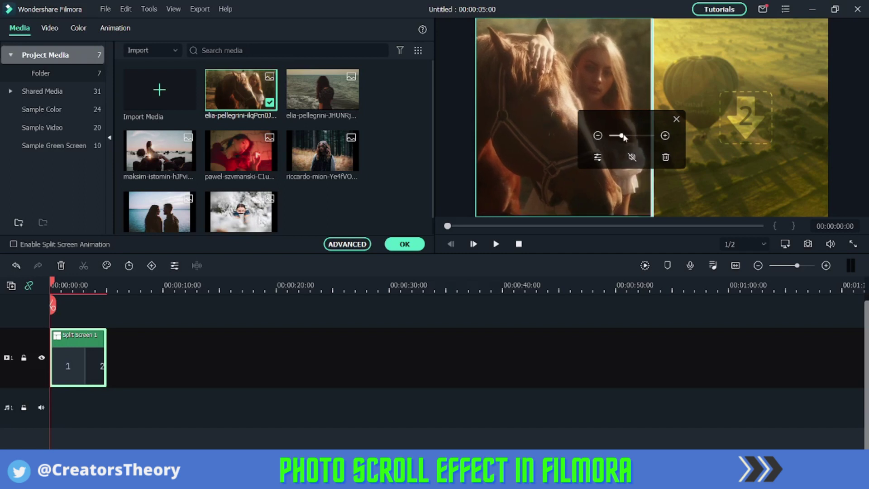
pyautogui.moveTo(624, 136); pyautogui.dragTo(625, 138)
pyautogui.moveTo(539, 100); pyautogui.dragTo(521, 116)
# Step: Fill the second panel with the sea photo and deselect the split-screen clip
pyautogui.moveTo(312, 105)
pyautogui.moveTo(311, 104); pyautogui.dragTo(719, 135)
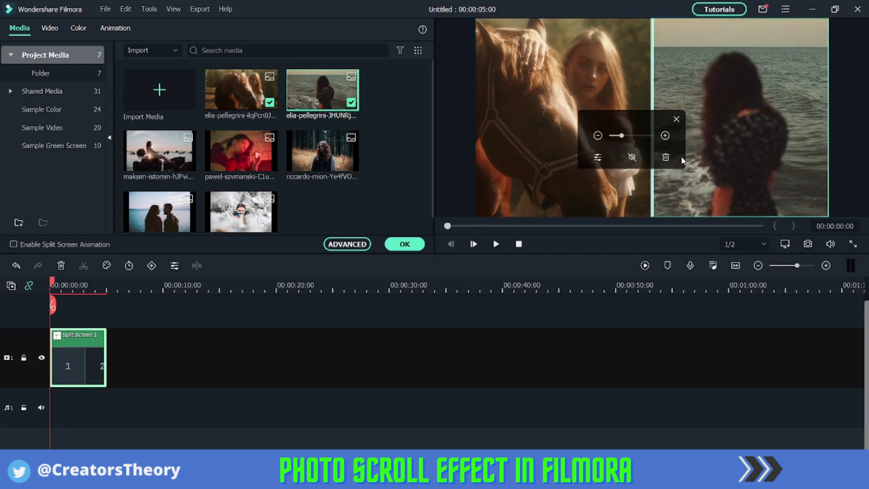
pyautogui.click(676, 119)
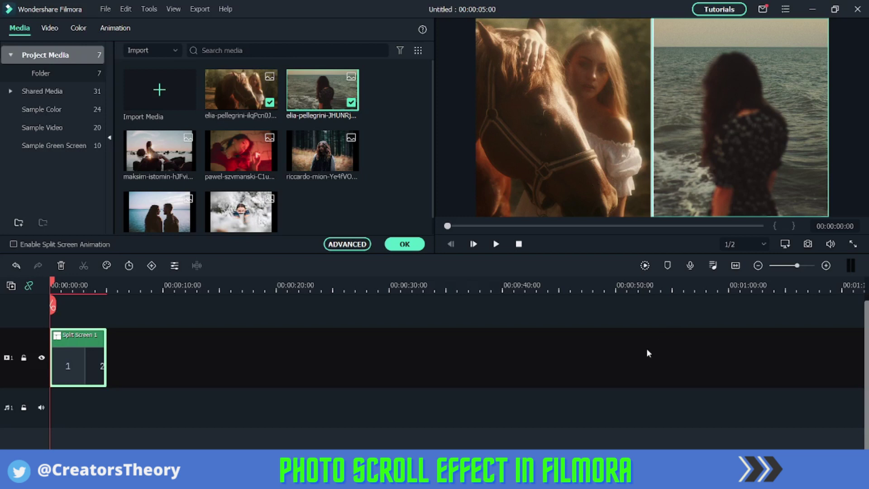
pyautogui.click(759, 328)
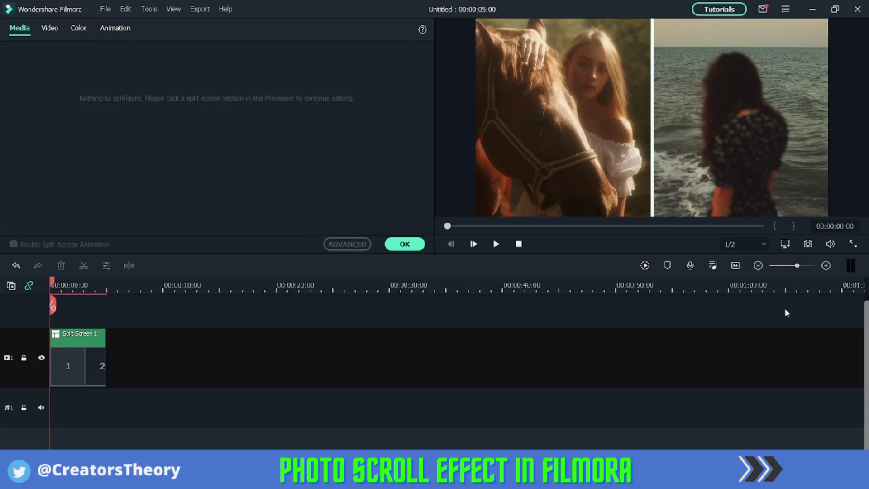
# Step: Save the split-screen preview as a snapshot, then delete the split-screen clip from the timeline
pyautogui.click(808, 245)
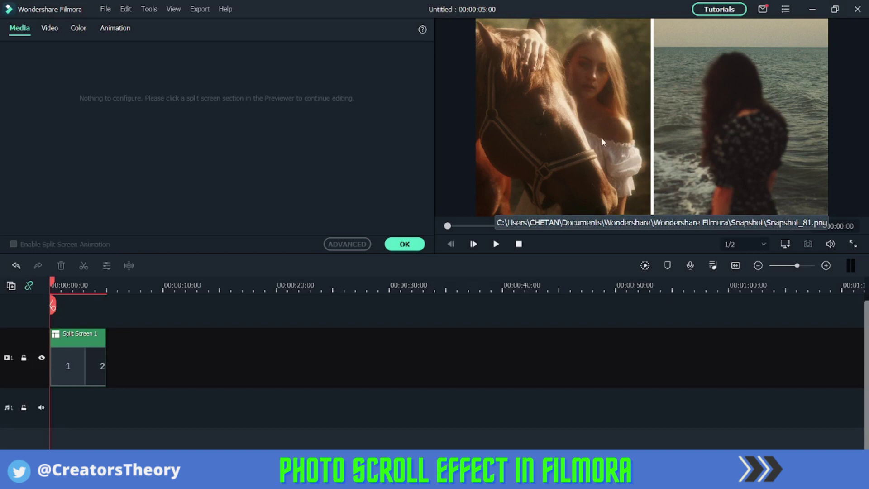
pyautogui.click(417, 240)
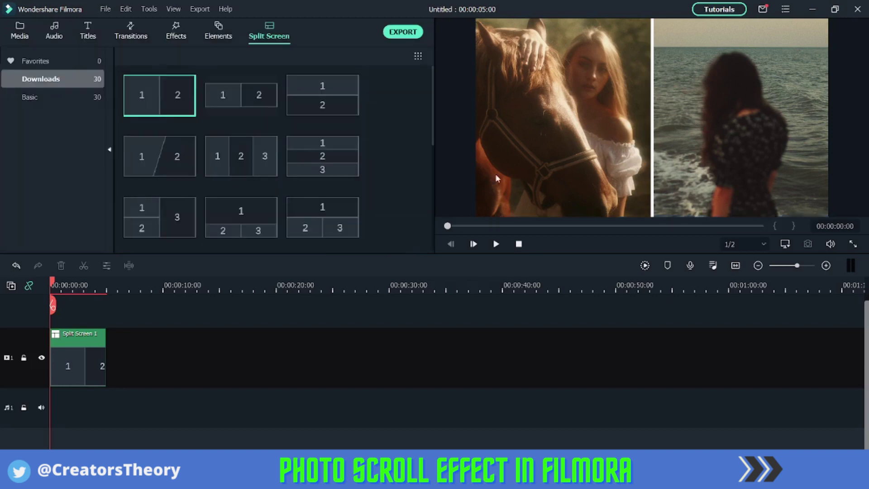
pyautogui.click(20, 31)
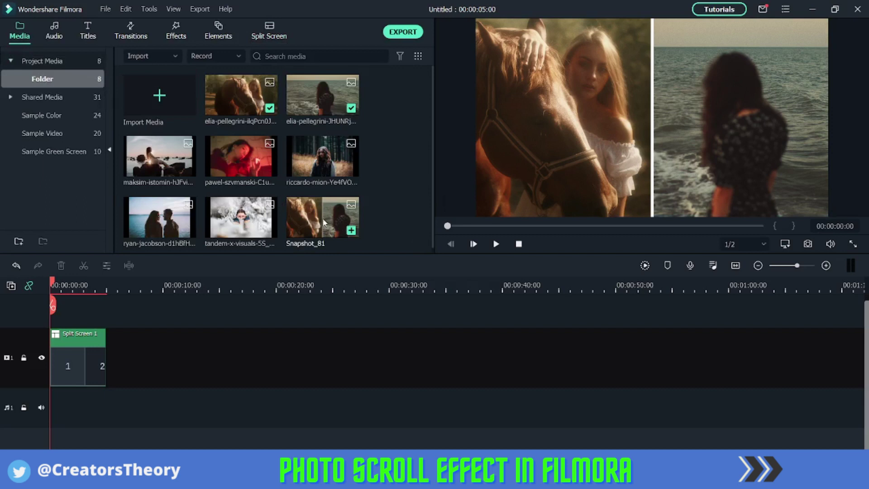
pyautogui.click(529, 154)
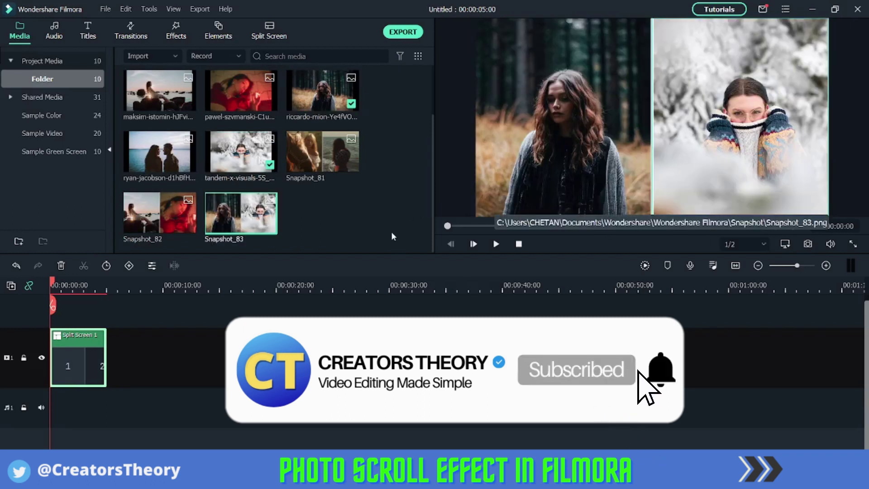
pyautogui.press('Delete')
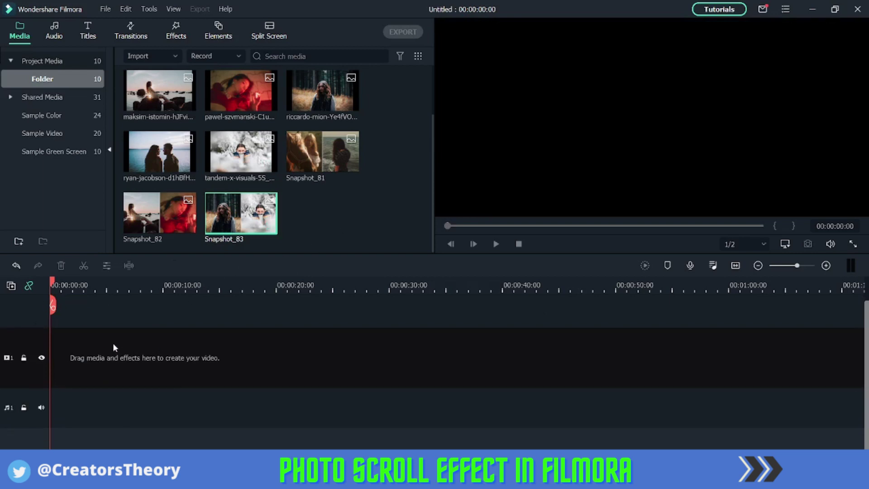
# Step: Add the White sample colour to track 1 and extend it to about 10 seconds
pyautogui.moveTo(247, 230)
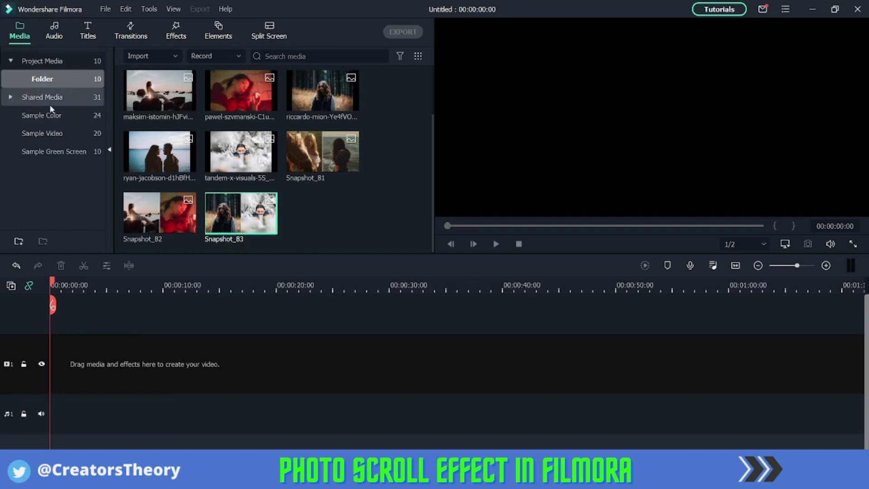
pyautogui.click(45, 115)
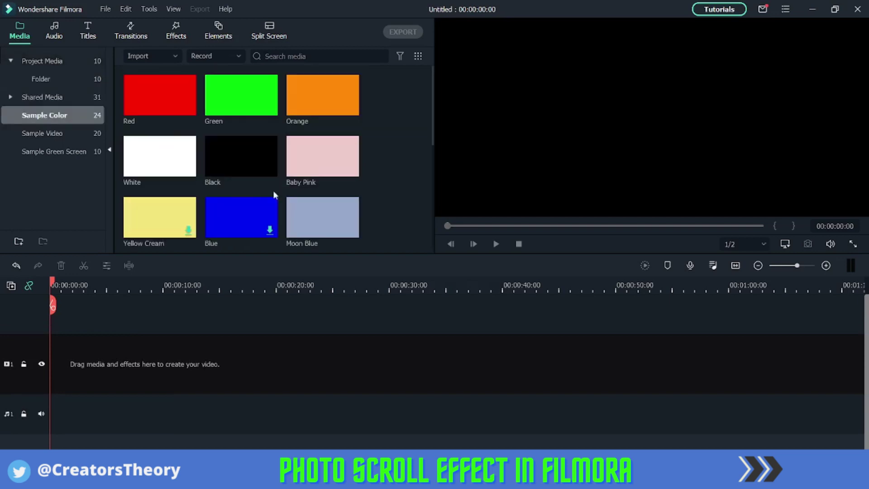
pyautogui.moveTo(184, 165); pyautogui.dragTo(44, 374)
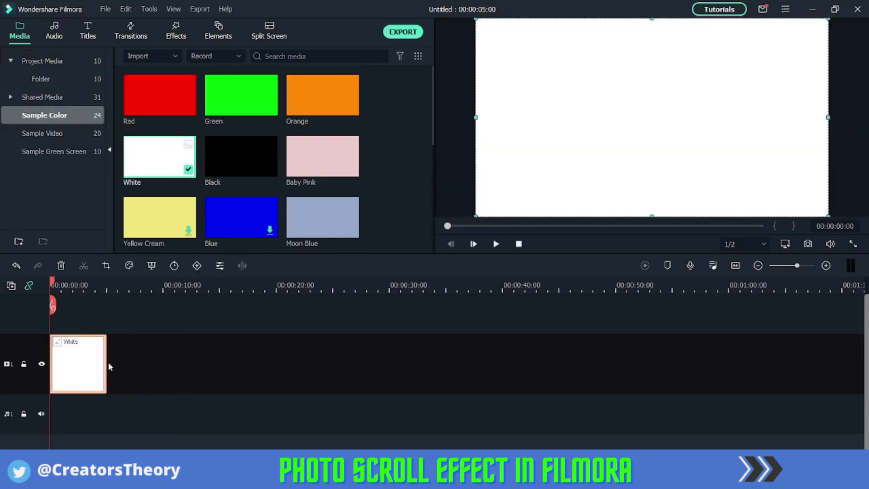
pyautogui.moveTo(107, 365); pyautogui.dragTo(163, 365)
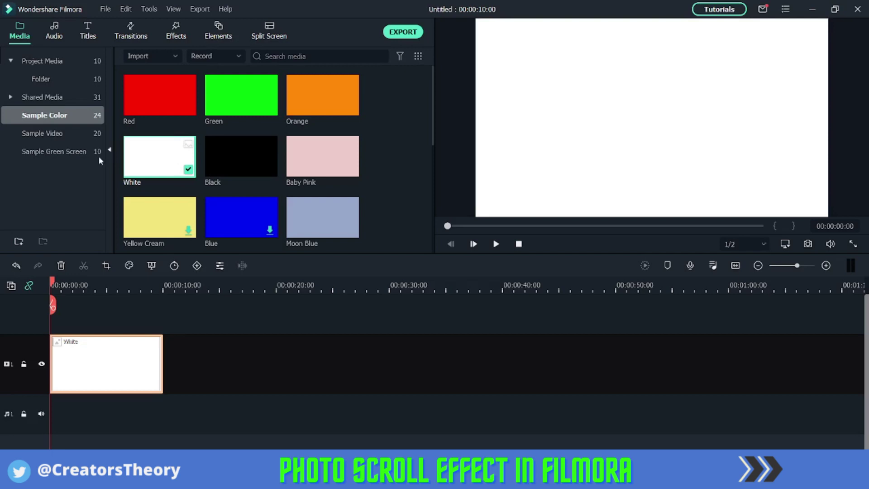
pyautogui.click(53, 66)
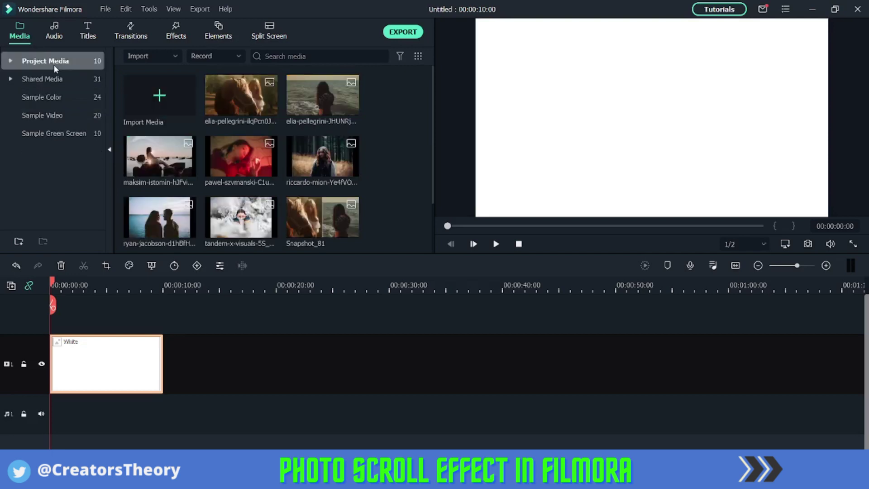
# Step: Put Snapshot_83 on track 2 above the white clip and stretch it to 10 seconds
pyautogui.scroll(-2, 250, 220)
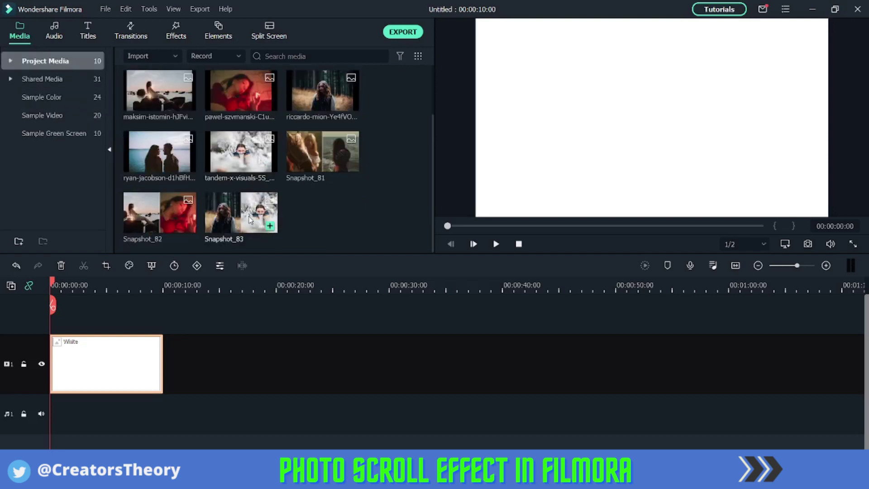
pyautogui.click(232, 219)
pyautogui.moveTo(232, 218); pyautogui.dragTo(51, 323)
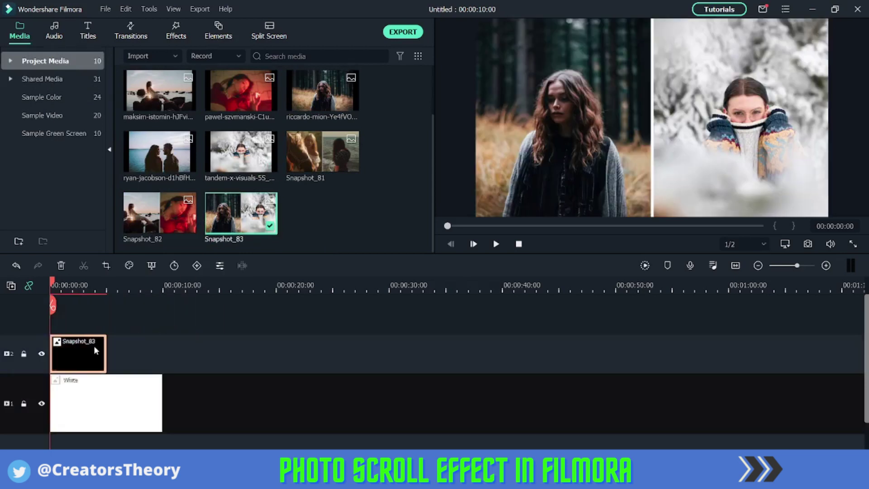
pyautogui.moveTo(108, 343); pyautogui.dragTo(164, 349)
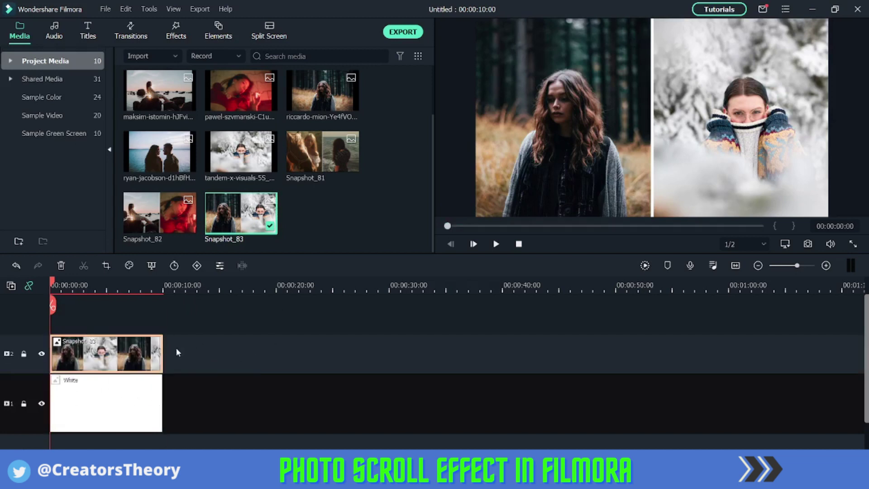
pyautogui.moveTo(54, 279)
pyautogui.mouseDown()
pyautogui.moveTo(72, 283)
pyautogui.moveTo(52, 282)
pyautogui.mouseUp()
pyautogui.click(130, 280)
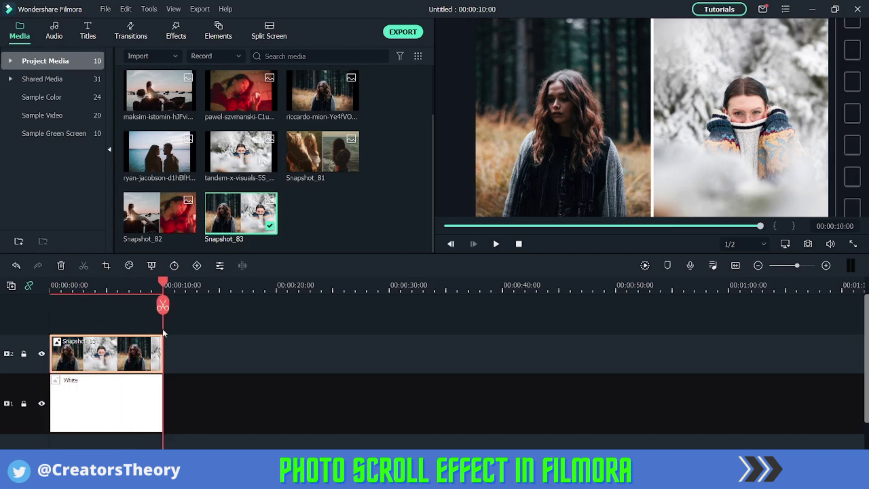
# Step: Keyframe Snapshot_83's position from X -1095.1 at the start to X 466.5 at 10 seconds
pyautogui.doubleClick(153, 355)
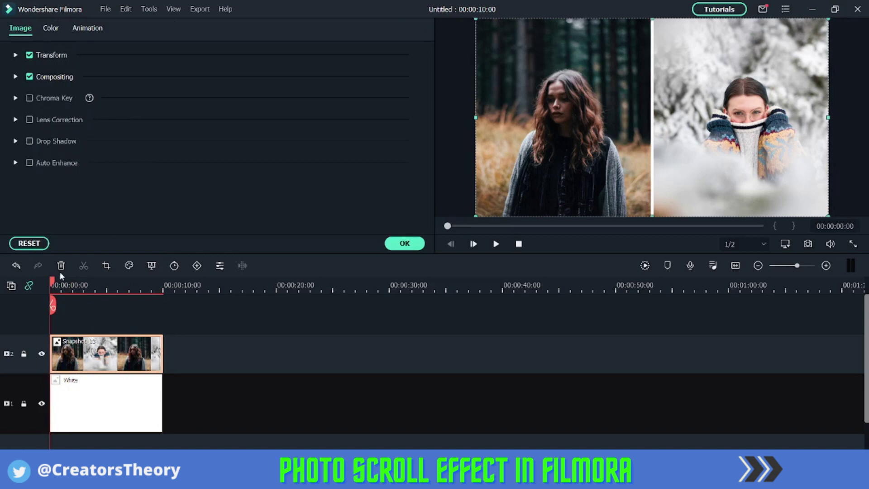
pyautogui.click(94, 287)
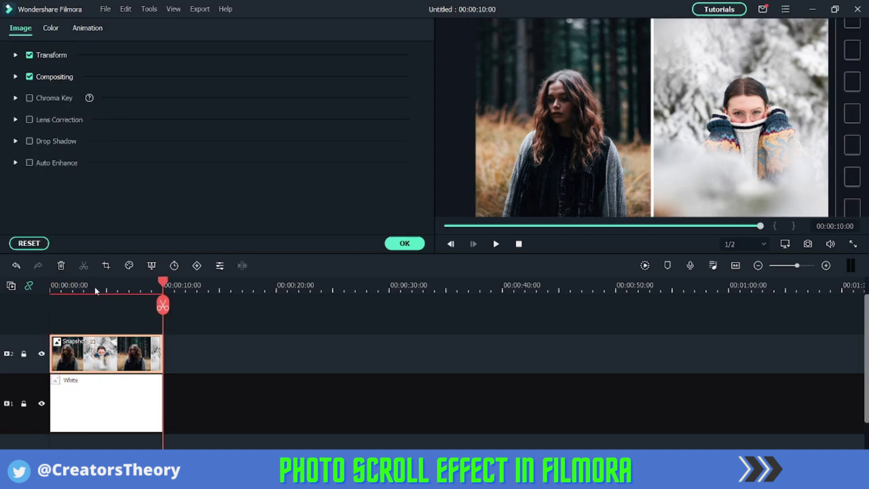
pyautogui.click(80, 31)
pyautogui.click(54, 52)
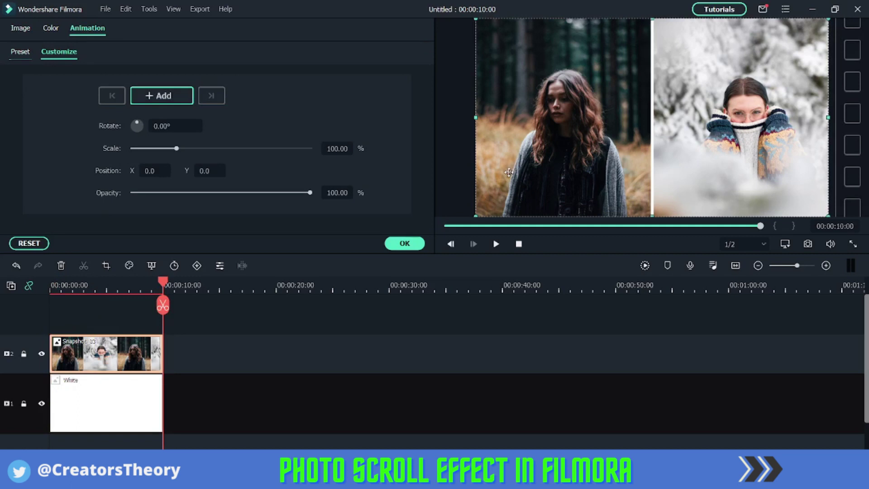
pyautogui.moveTo(533, 175); pyautogui.dragTo(829, 171)
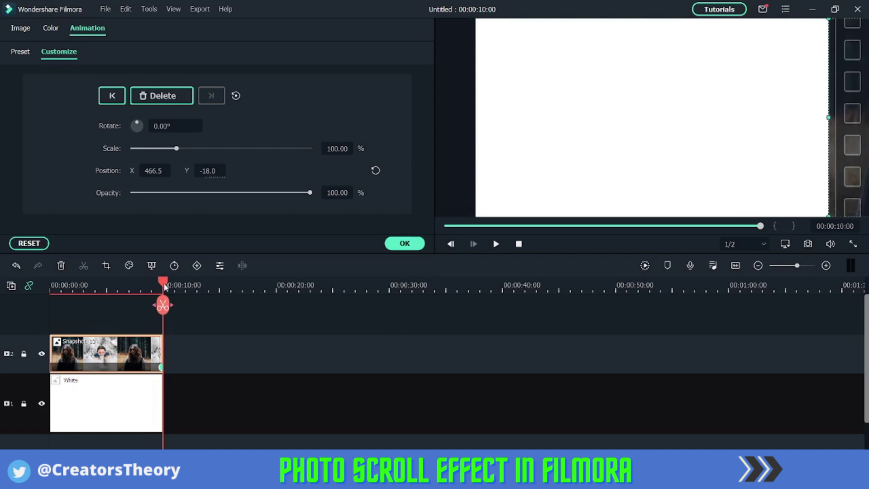
pyautogui.moveTo(165, 288); pyautogui.dragTo(38, 290)
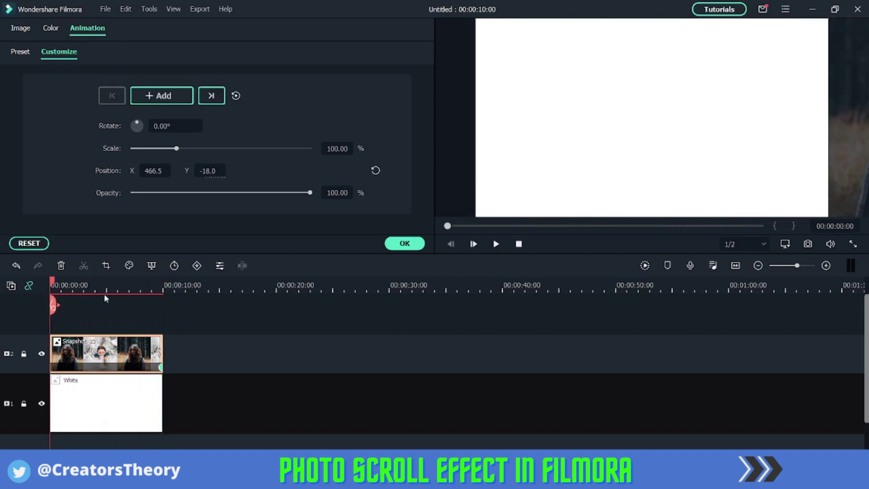
pyautogui.moveTo(839, 159); pyautogui.dragTo(451, 148)
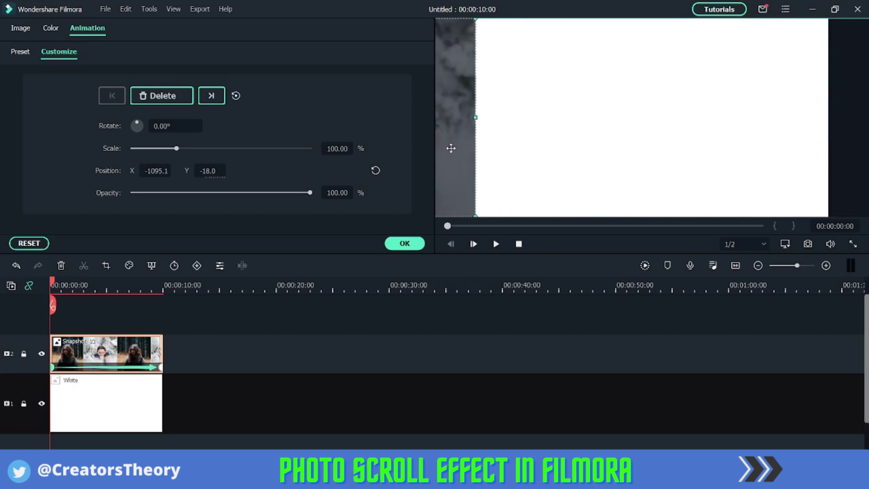
# Step: Confirm the animation and add Snapshot_81 on track 3 for the first 5 seconds
pyautogui.click(404, 244)
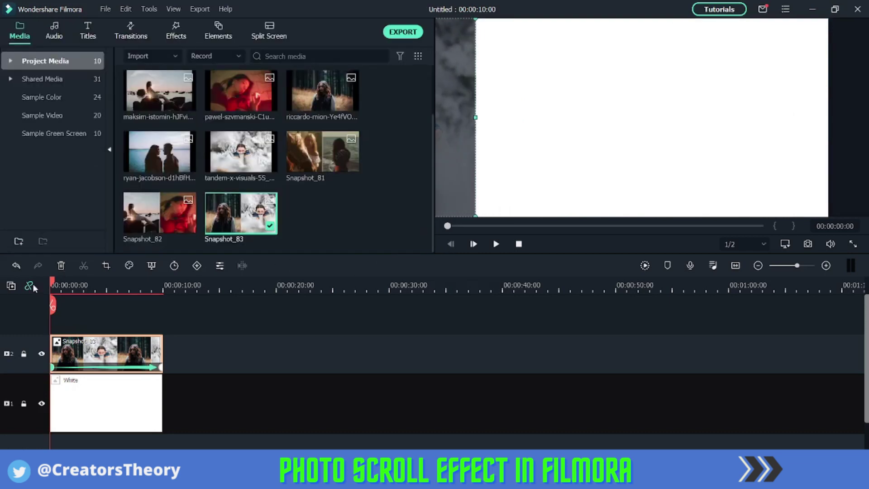
pyautogui.moveTo(55, 284); pyautogui.dragTo(53, 318)
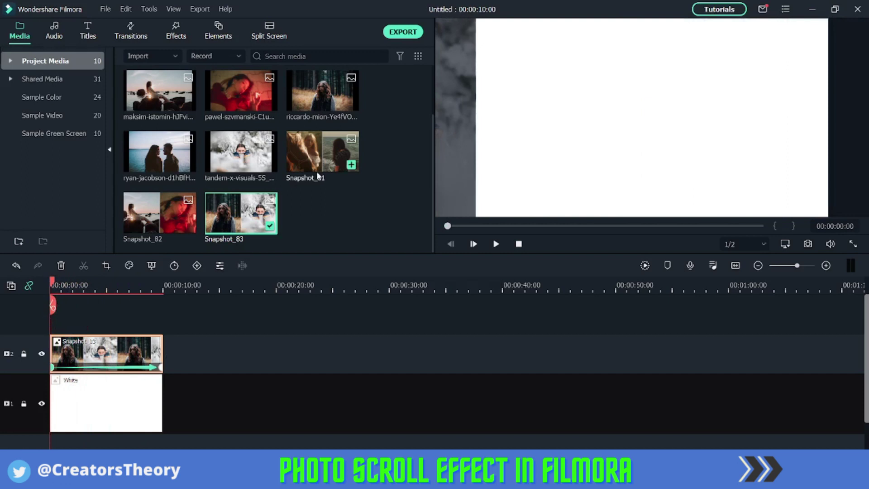
pyautogui.moveTo(324, 168); pyautogui.dragTo(55, 306)
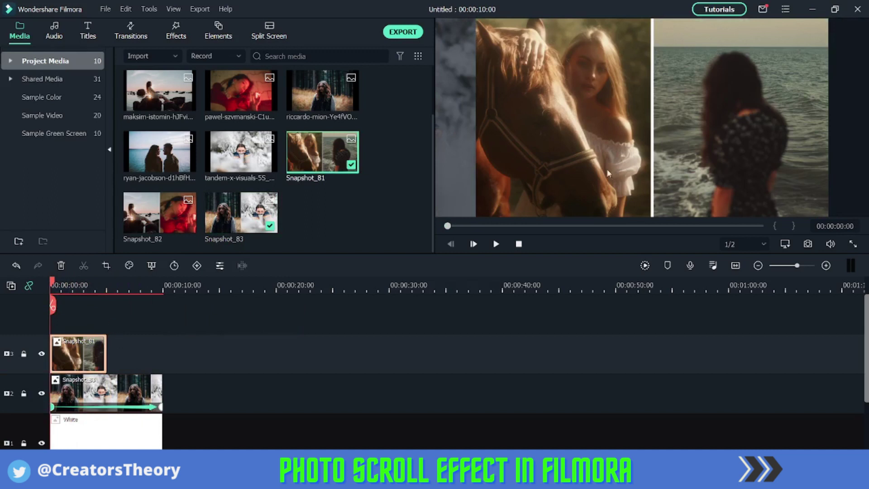
pyautogui.moveTo(107, 345); pyautogui.dragTo(105, 344)
# Step: Add Snapshot_82 on track 4 from 00:00:05:00 and shift Snapshot_81's image right
pyautogui.moveTo(157, 228); pyautogui.dragTo(110, 311)
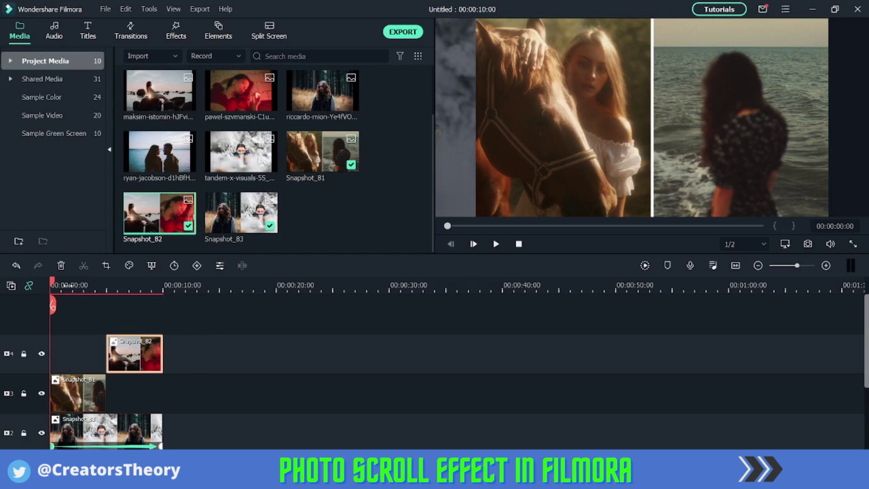
pyautogui.click(104, 284)
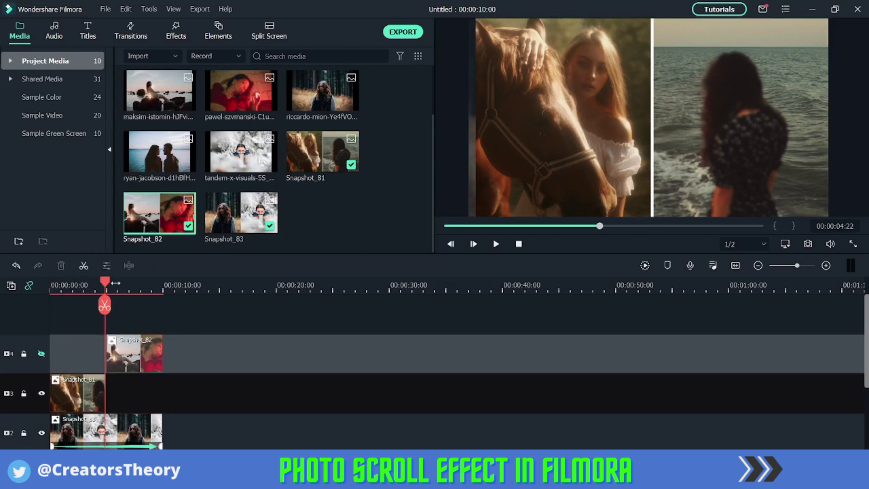
pyautogui.moveTo(519, 176); pyautogui.dragTo(721, 173)
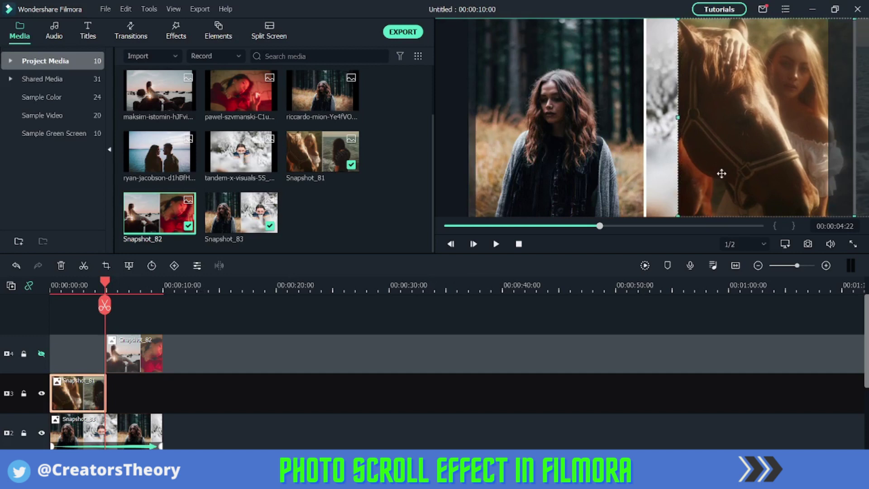
# Step: Keyframe Snapshot_81's position at 00:00:04:22 and at 0:00 so it slides left
pyautogui.doubleClick(97, 392)
pyautogui.moveTo(720, 151); pyautogui.dragTo(852, 157)
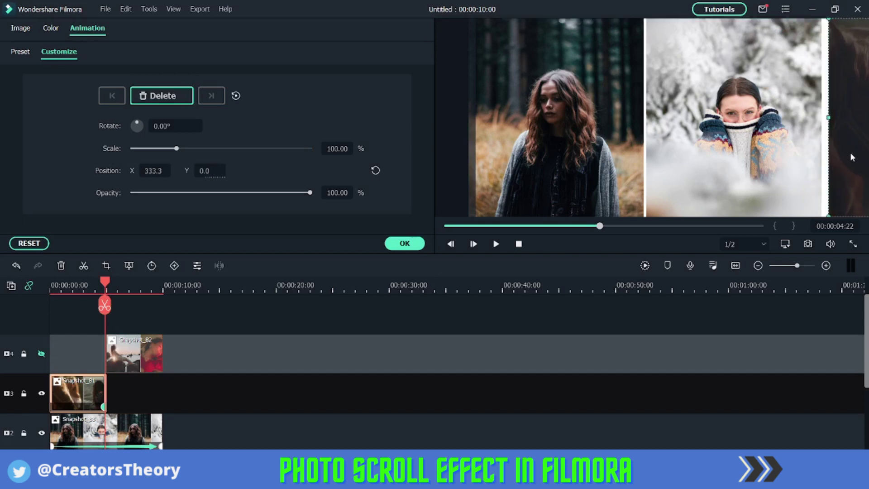
pyautogui.moveTo(102, 283); pyautogui.dragTo(50, 281)
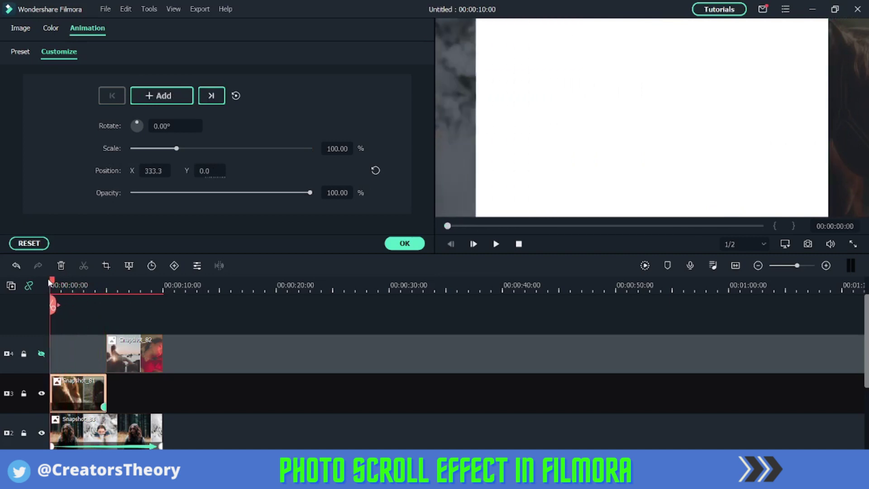
pyautogui.moveTo(846, 151); pyautogui.dragTo(505, 146)
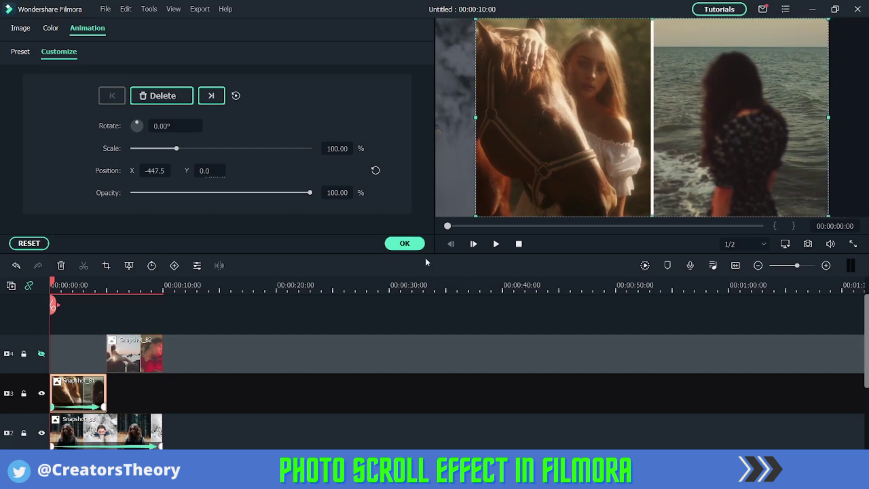
pyautogui.moveTo(55, 284); pyautogui.dragTo(162, 299)
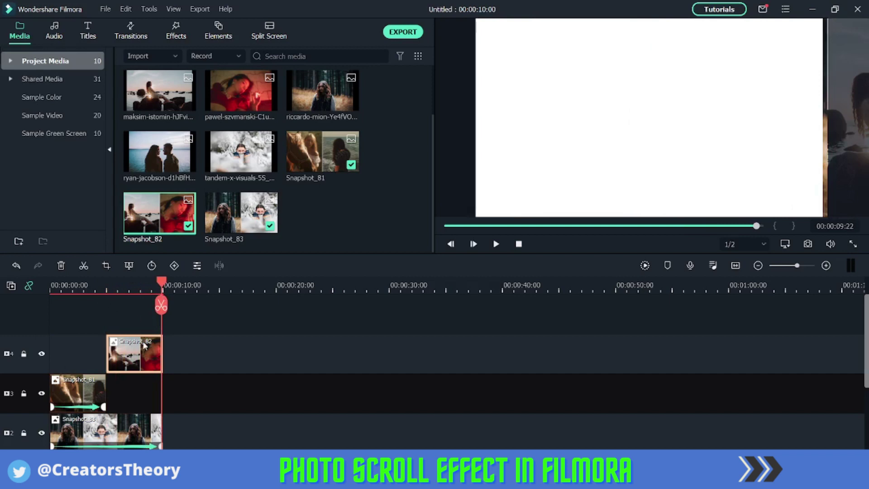
# Step: Add Snapshot_82 position keyframes at the 10-second end and at 00:00:09:20, sliding it left
pyautogui.press('Right')
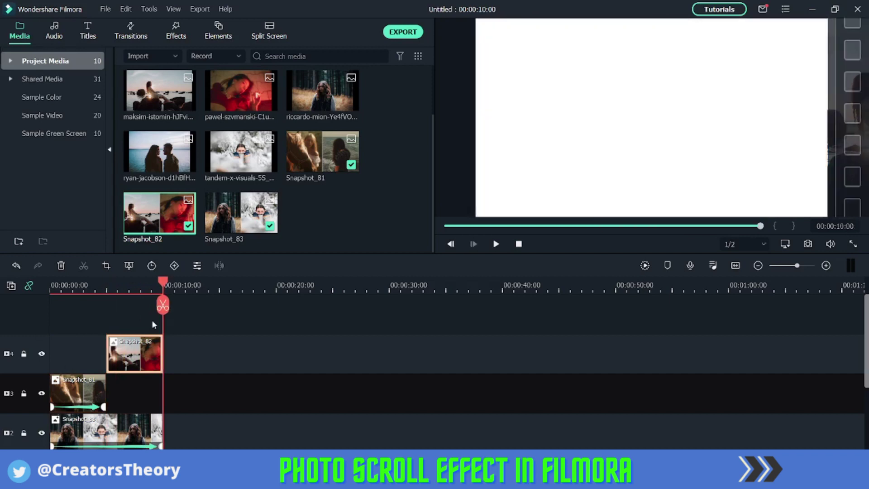
pyautogui.doubleClick(150, 354)
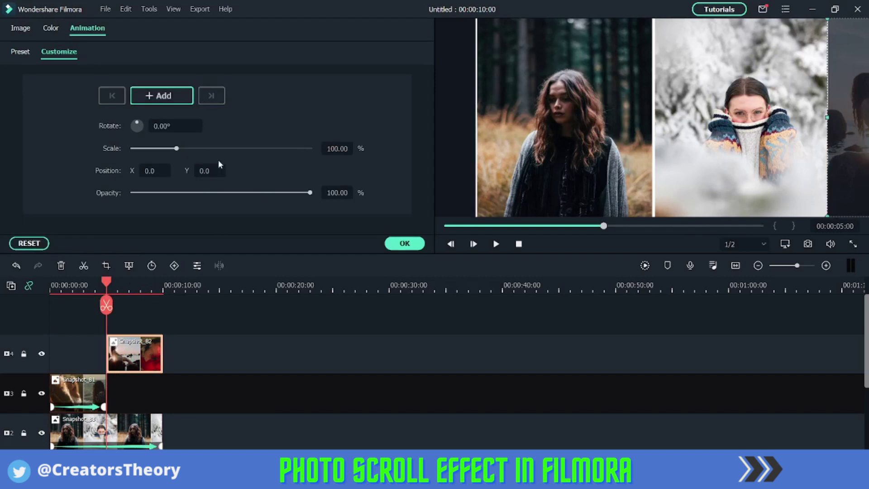
pyautogui.press('space')
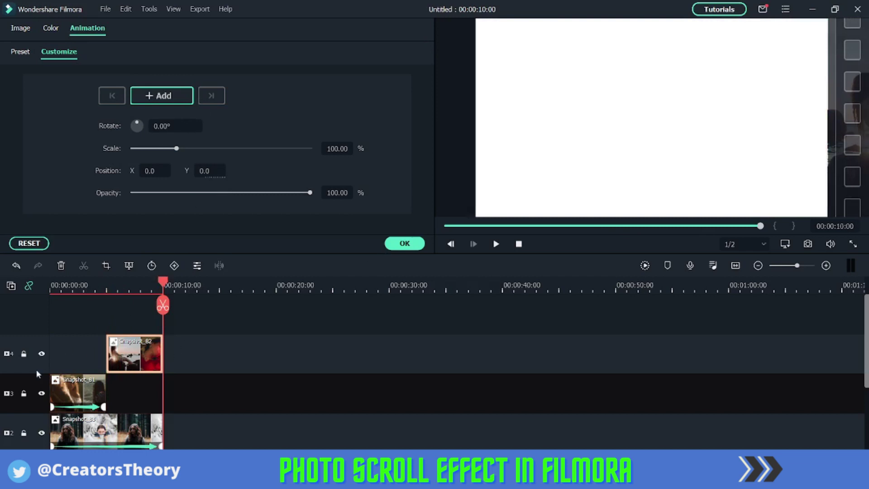
pyautogui.click(483, 159)
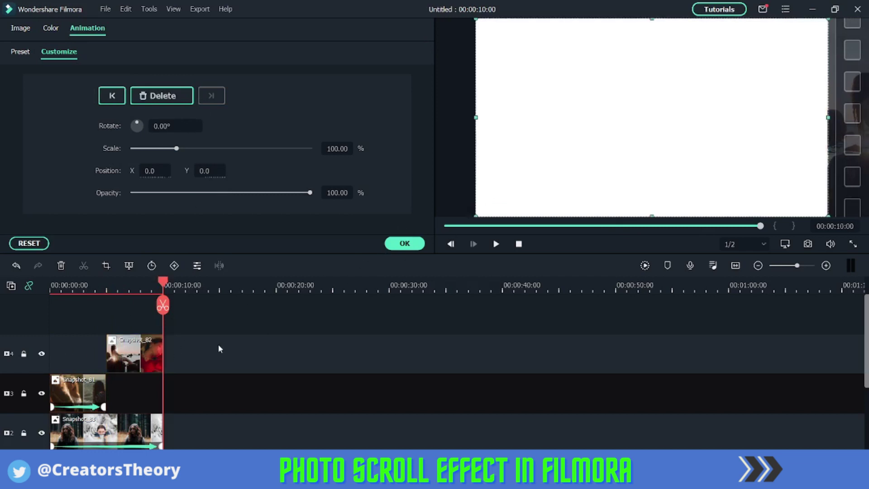
pyautogui.click(161, 288)
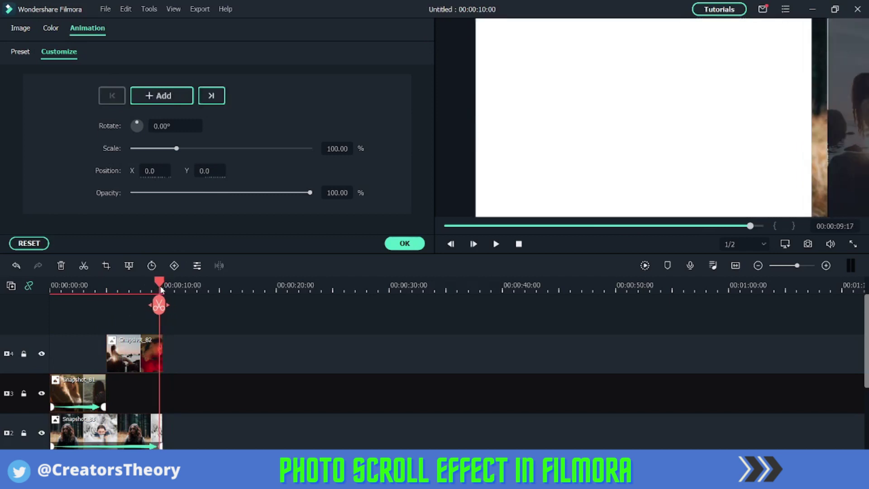
pyautogui.click(122, 360)
pyautogui.click(576, 136)
pyautogui.moveTo(797, 127); pyautogui.dragTo(537, 141)
pyautogui.moveTo(690, 146); pyautogui.dragTo(579, 141)
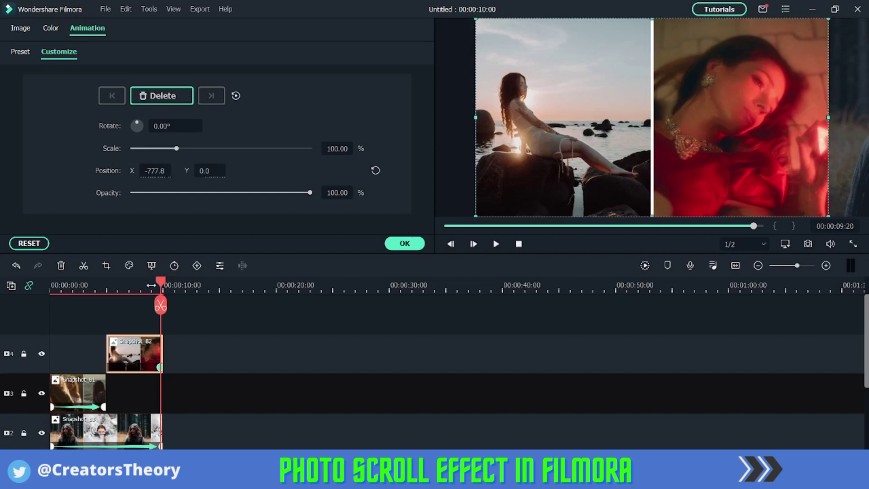
# Step: Add a keyframe near 00:00:05:08 pushing the red photo further left, and confirm
pyautogui.moveTo(161, 282); pyautogui.dragTo(108, 281)
pyautogui.moveTo(621, 186); pyautogui.dragTo(504, 173)
pyautogui.moveTo(614, 168); pyautogui.dragTo(416, 167)
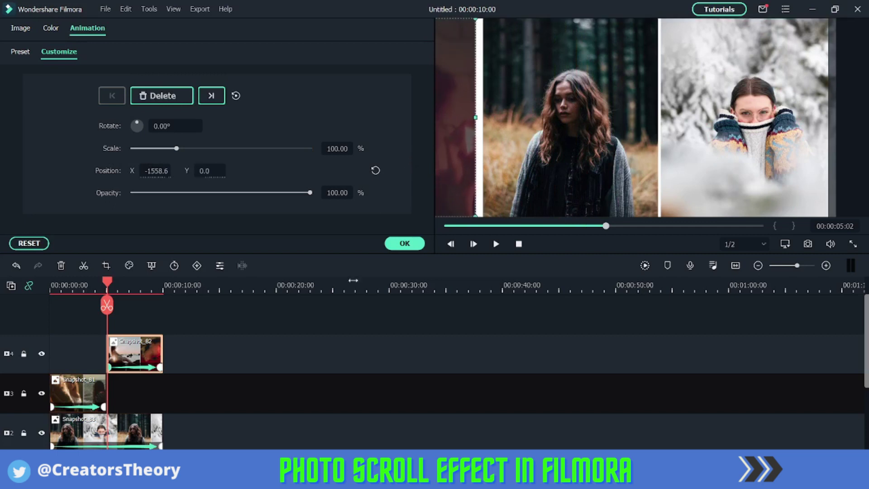
pyautogui.click(417, 243)
pyautogui.moveTo(107, 284); pyautogui.dragTo(56, 305)
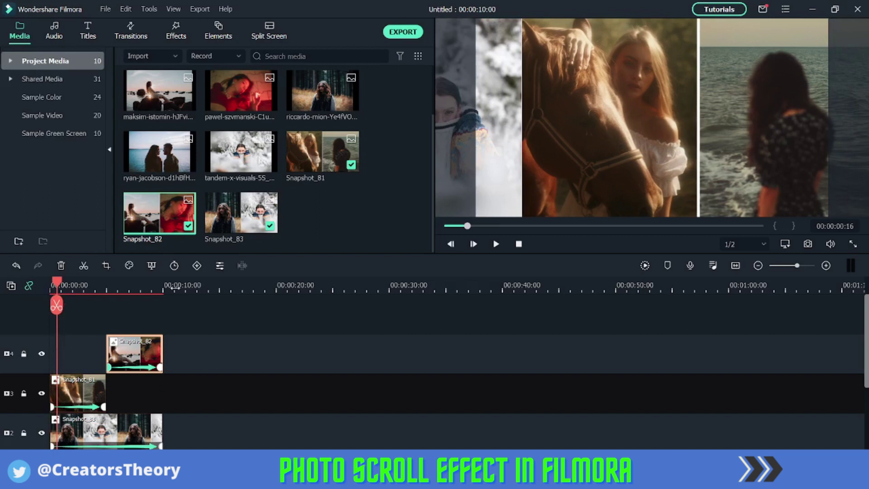
# Step: Zoom into the timeline and scrub through the opening seconds to check the scrolling photos
pyautogui.scroll(3, 175, 287)
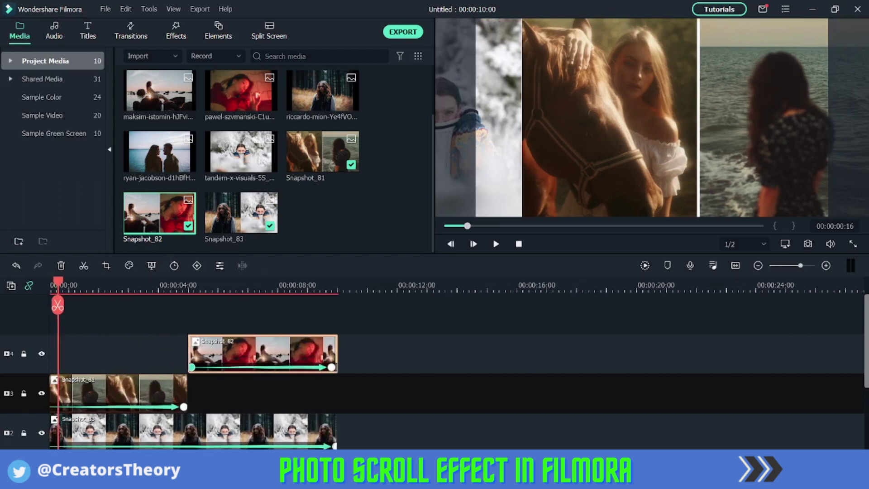
pyautogui.hscroll(-1, 199, 363)
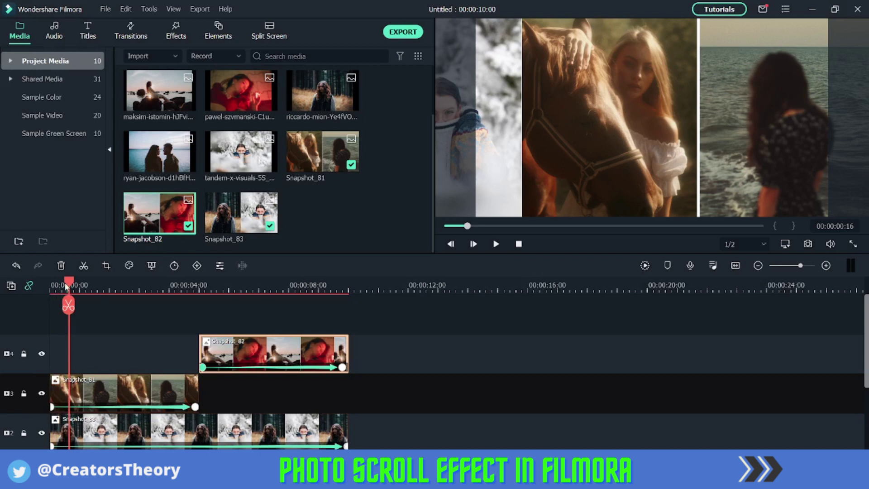
pyautogui.click(54, 446)
pyautogui.moveTo(55, 283); pyautogui.dragTo(59, 284)
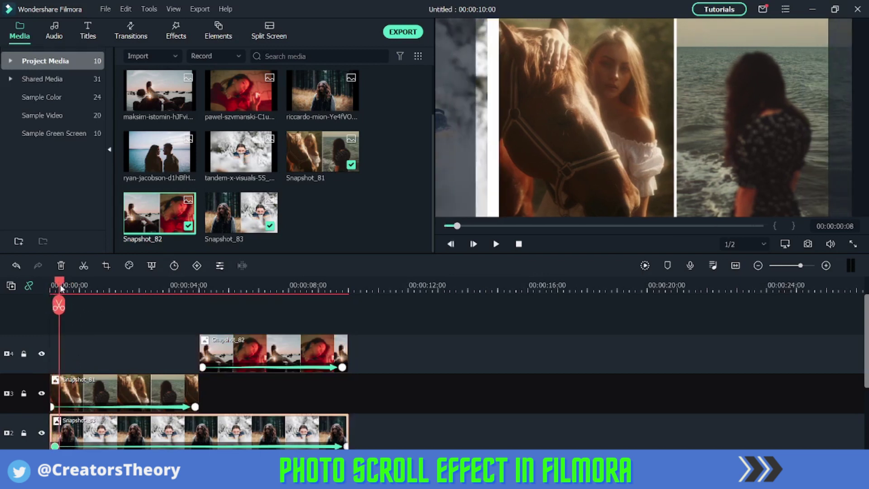
pyautogui.press('Left')
pyautogui.press('Left')
pyautogui.press('Left')
pyautogui.press('Left')
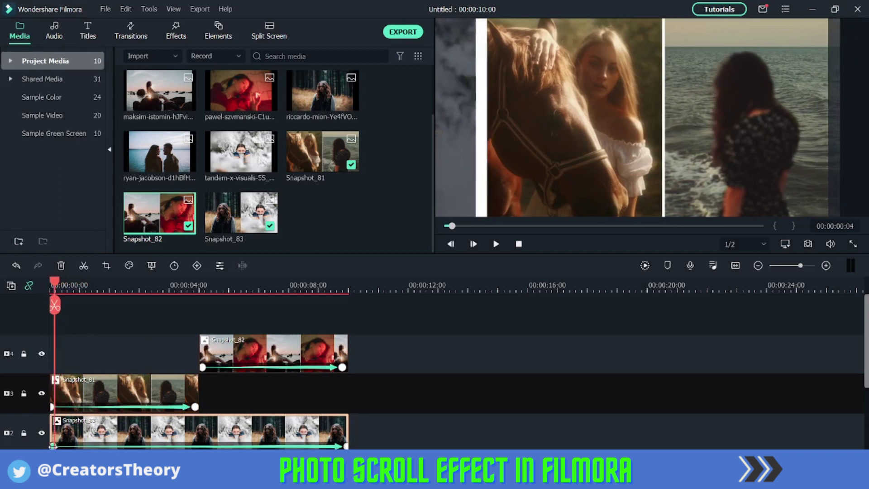
pyautogui.moveTo(54, 287); pyautogui.dragTo(60, 289)
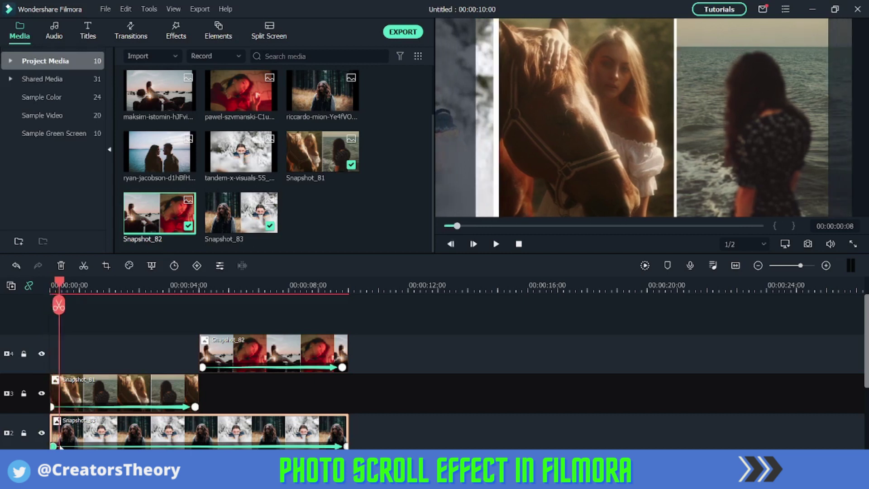
pyautogui.click(53, 288)
pyautogui.moveTo(56, 286); pyautogui.dragTo(189, 323)
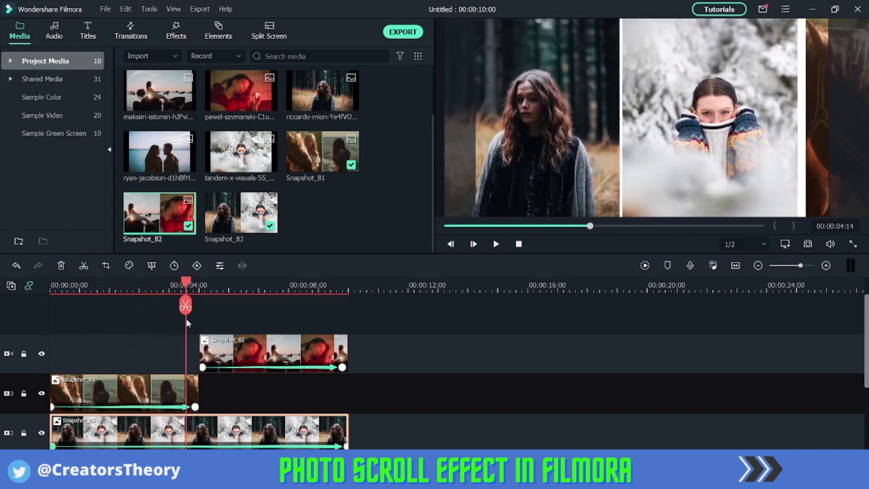
pyautogui.click(196, 403)
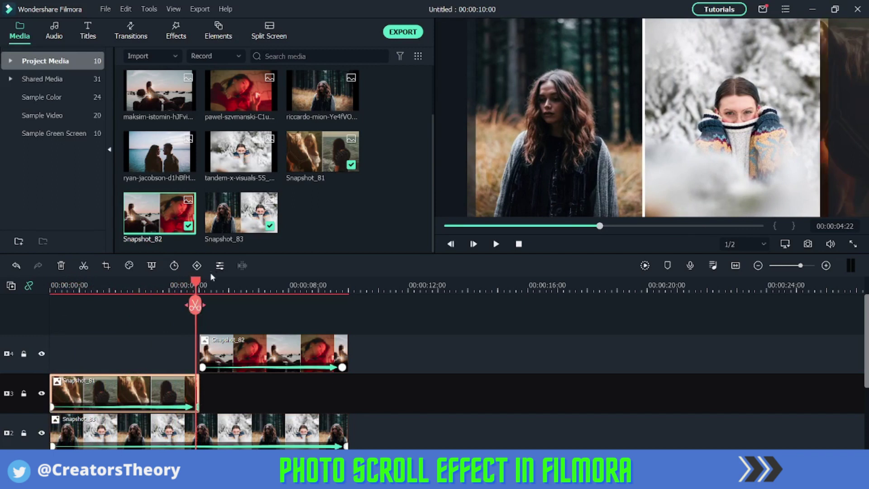